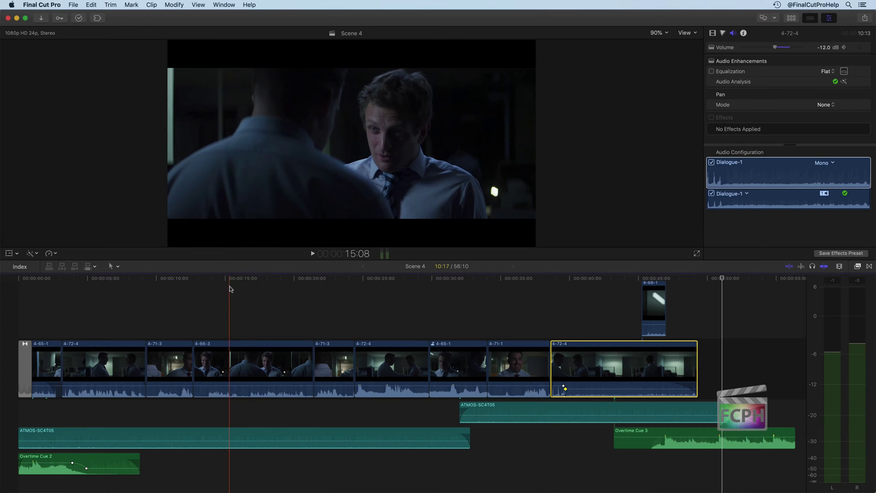
Show the browser above the timeline and hide it again to enlarge the viewer
left_click(229, 278)
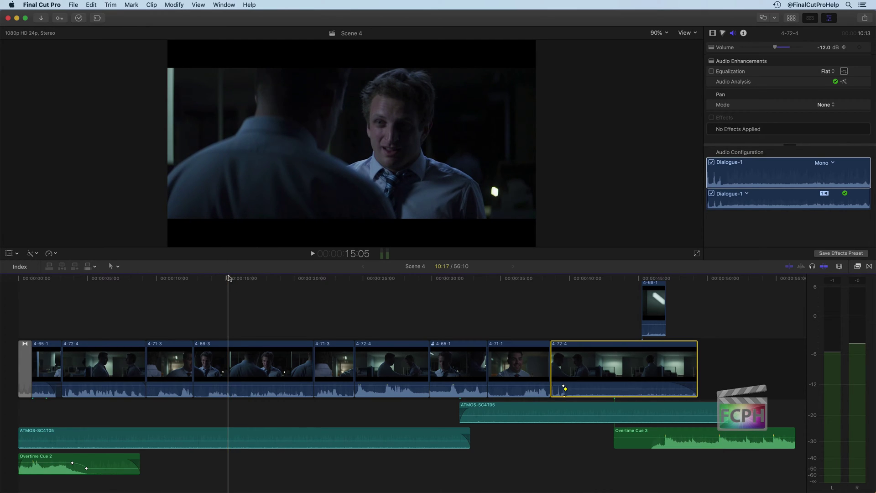
key("ctrl+super+1")
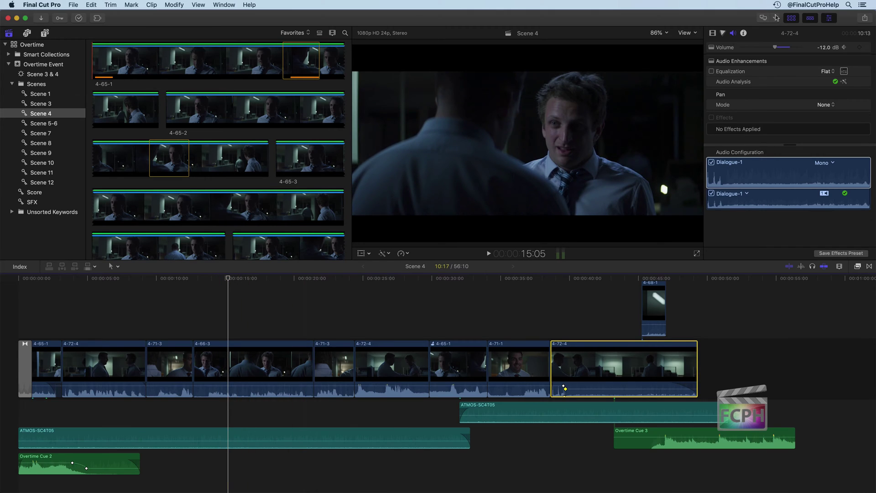
left_click(792, 18)
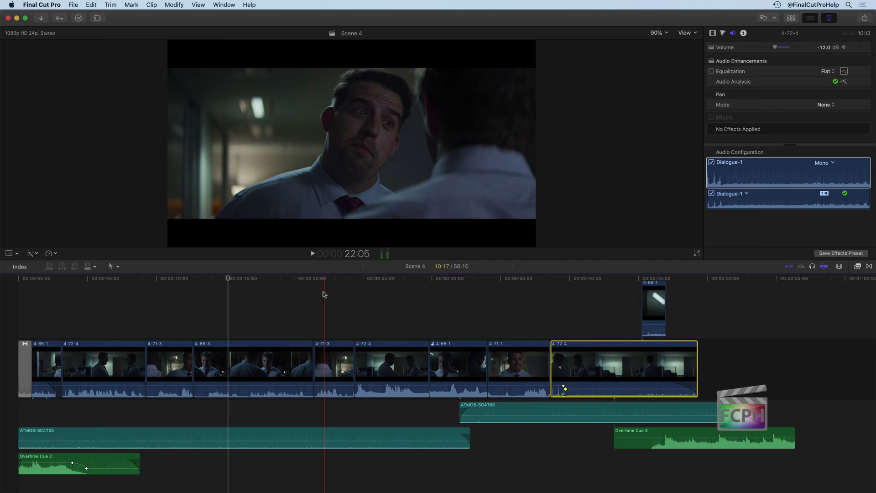
Select the 4-71-3 clip at about 22:20 in the timeline and activate the on-screen Transform controls
left_click(334, 362)
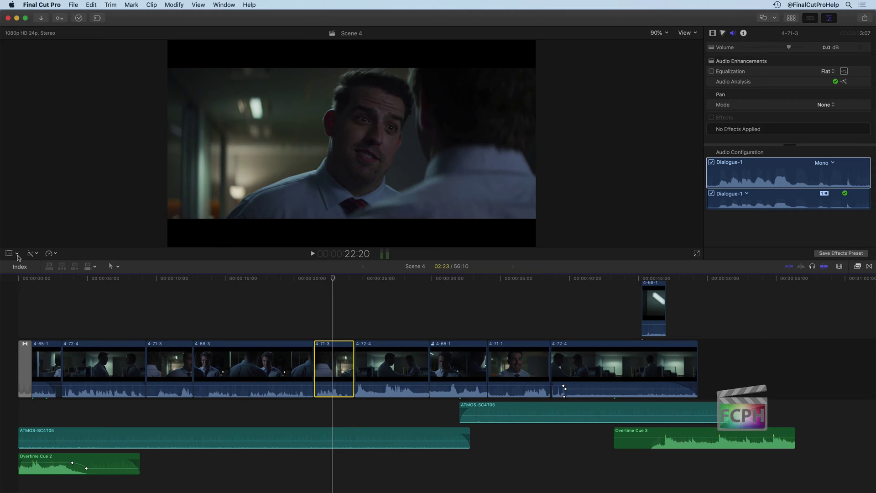
left_click(18, 254)
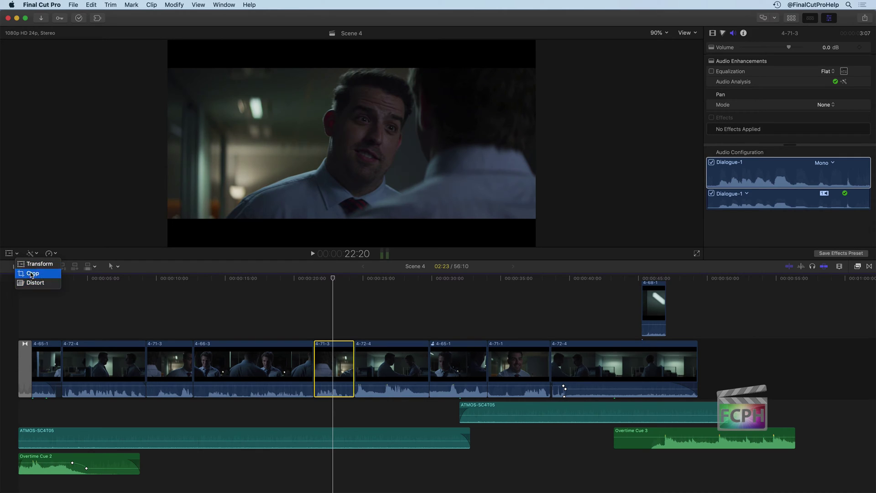
left_click(2, 247)
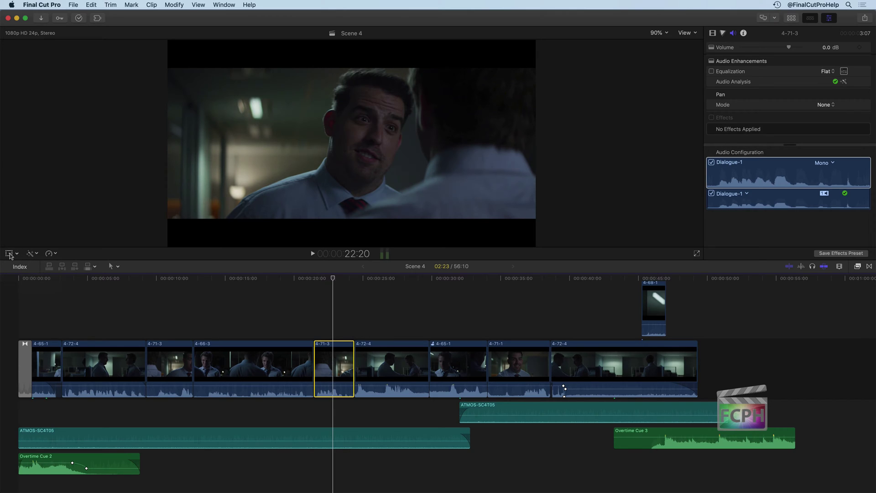
left_click(8, 254)
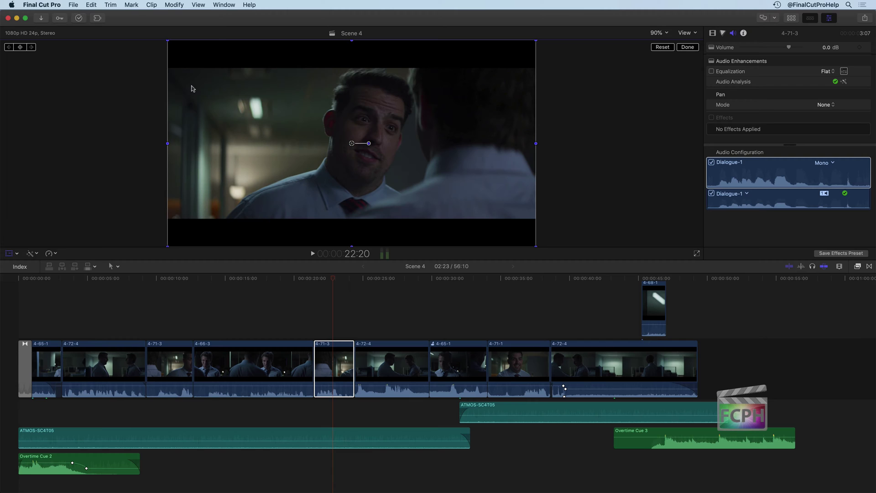
Move the clip's image left within the frame, play the section back, and move the image partway back to the right
left_click_drag(354, 122, 210, 117)
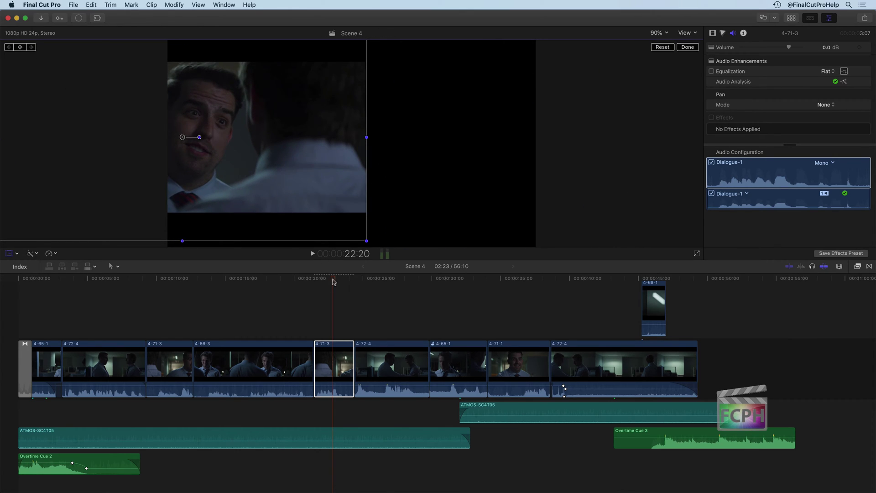
left_click(293, 279)
key("space")
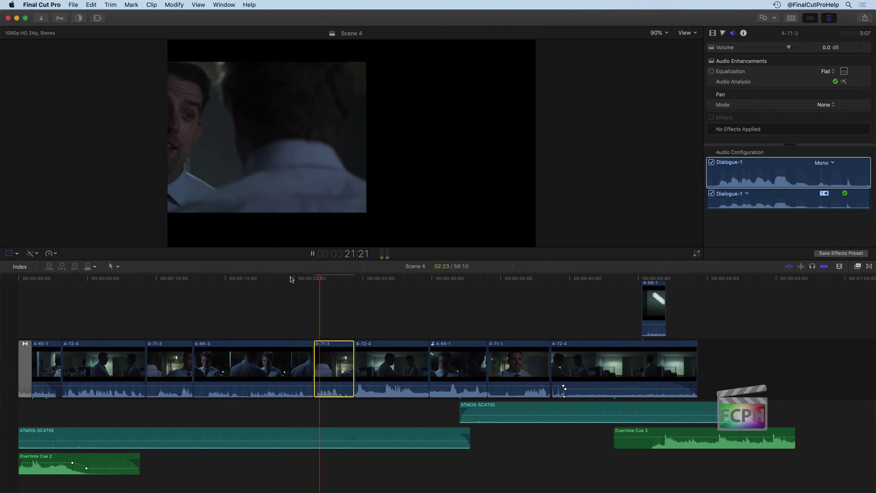
key("space")
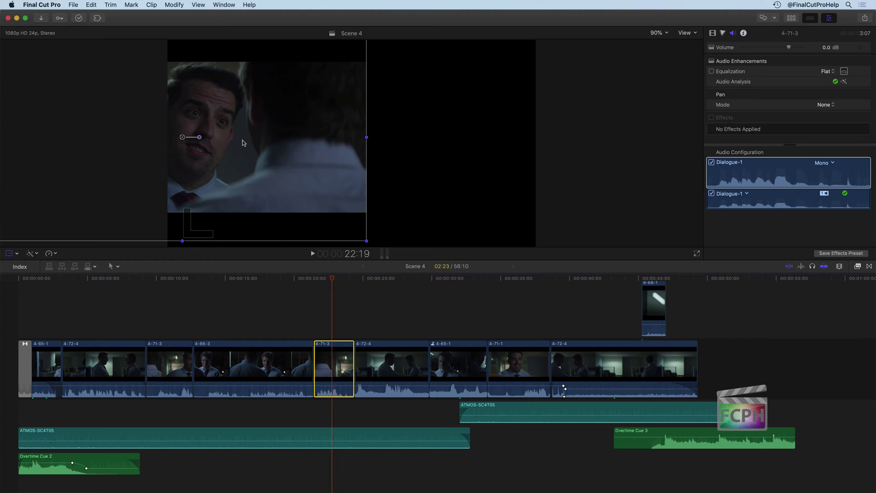
left_click_drag(242, 143, 339, 148)
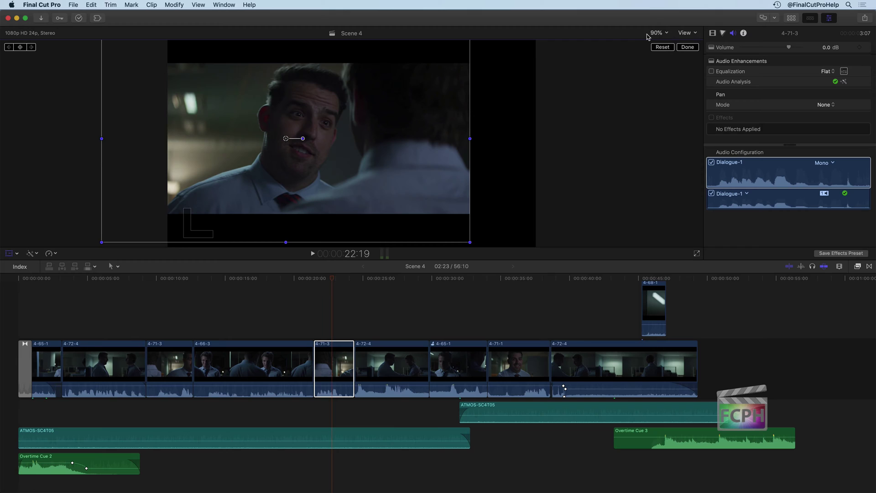
Set the viewer zoom to 50% and move the image completely off the frame's left side and back over it
left_click(663, 34)
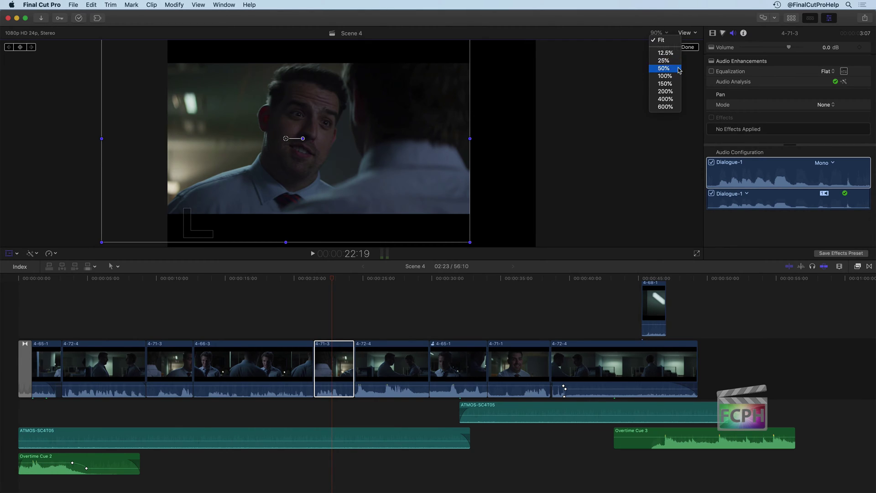
left_click(678, 69)
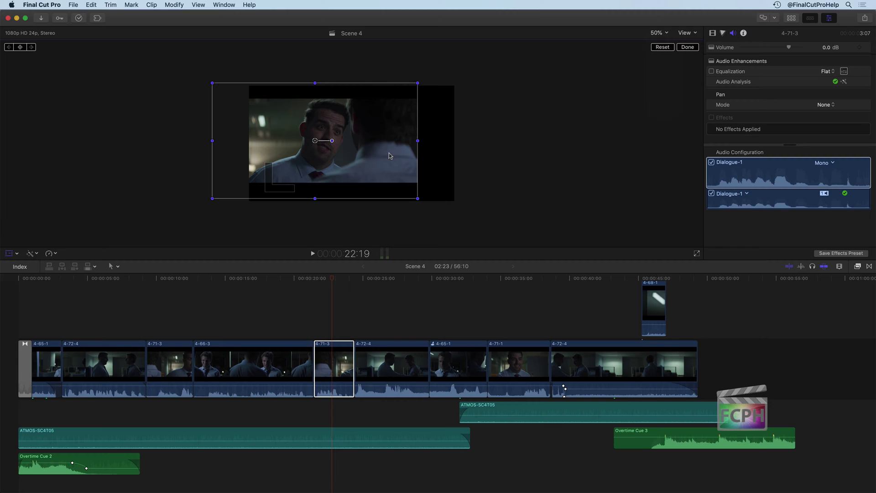
left_click_drag(394, 149, 208, 149)
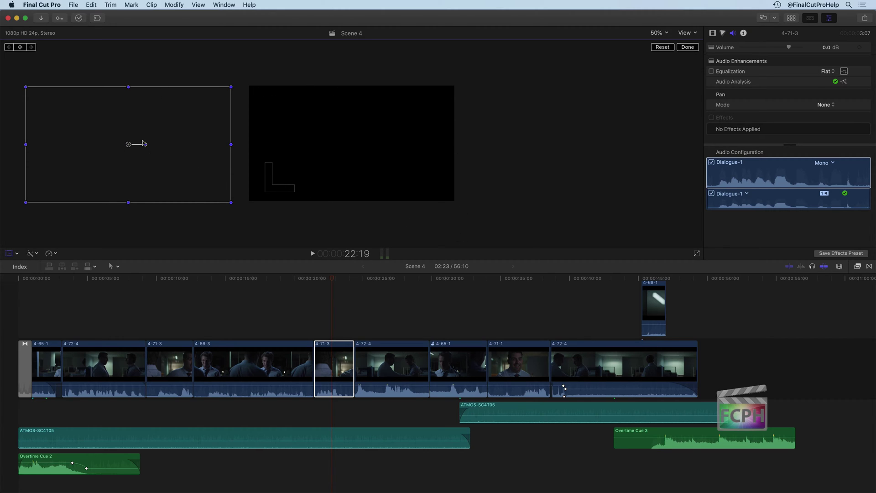
left_click_drag(86, 171, 340, 171)
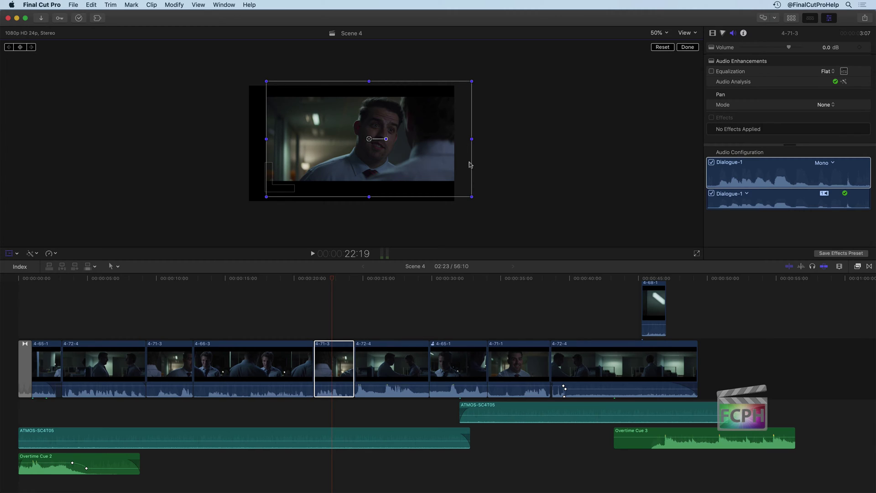
Scale the image down proportionally, then stretch it to about 143% width and about 92% height
mouse_move(265, 81)
left_mouse_down()
mouse_move(313, 110)
mouse_move(203, 64)
mouse_move(313, 122)
mouse_move(303, 111)
mouse_move(228, 69)
mouse_move(348, 160)
mouse_move(242, 91)
mouse_move(299, 98)
mouse_move(387, 192)
mouse_move(384, 201)
mouse_move(313, 182)
mouse_move(381, 188)
mouse_move(336, 102)
mouse_move(274, 84)
mouse_move(267, 72)
mouse_move(276, 87)
left_mouse_up()
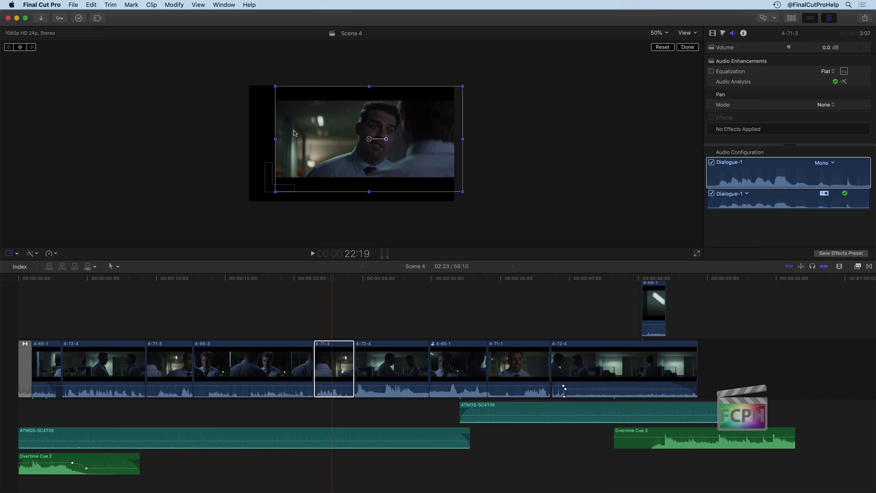
left_click_drag(275, 139, 227, 137)
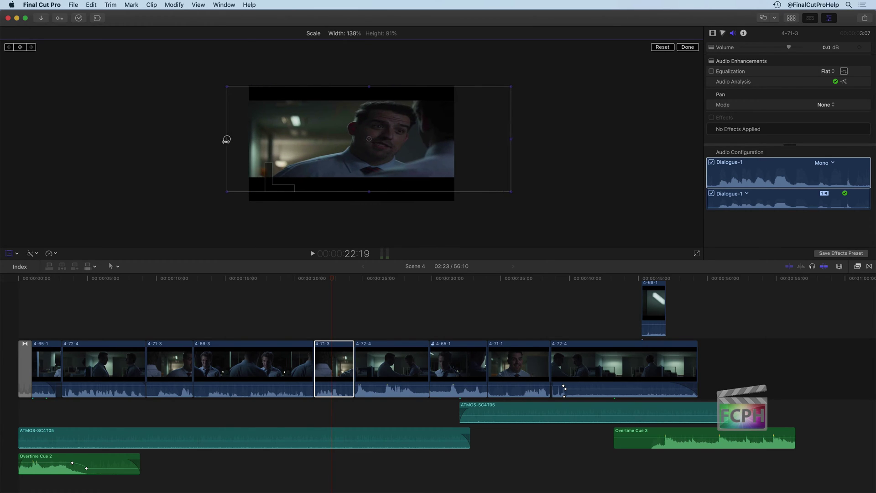
left_click_drag(369, 192, 369, 155)
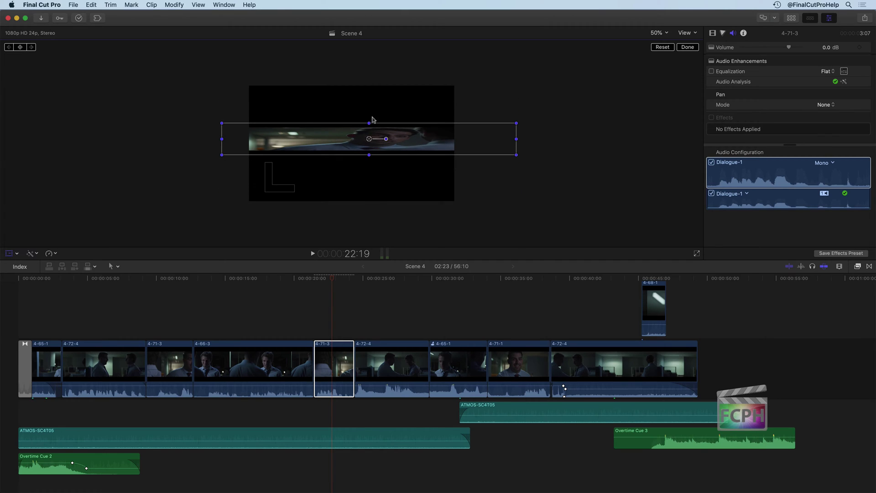
left_click_drag(370, 123, 369, 85)
Rotate the image to about -339.2° and reposition it to about X 8.5 px, Y -31.0 px
mouse_move(371, 142)
left_mouse_down()
mouse_move(363, 139)
mouse_move(376, 154)
mouse_move(338, 139)
mouse_move(341, 150)
mouse_move(359, 150)
mouse_move(354, 157)
mouse_move(356, 133)
left_mouse_up()
left_click_drag(389, 190, 347, 112)
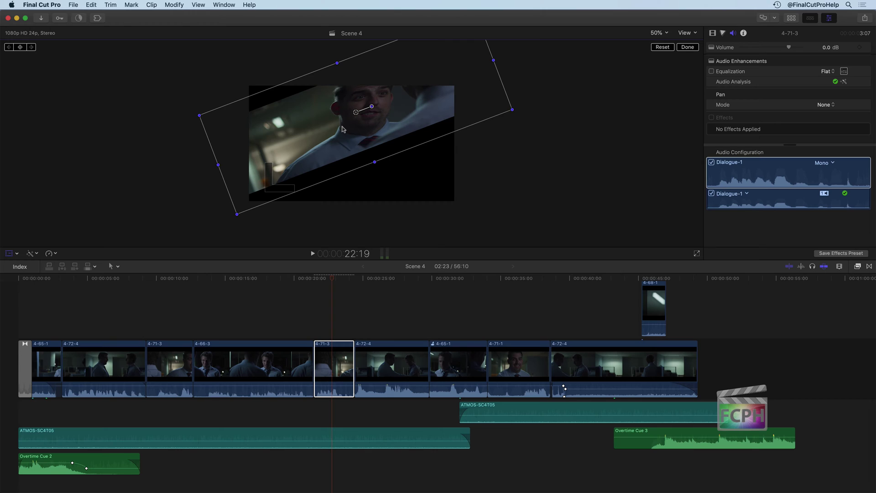
left_click_drag(368, 130, 369, 143)
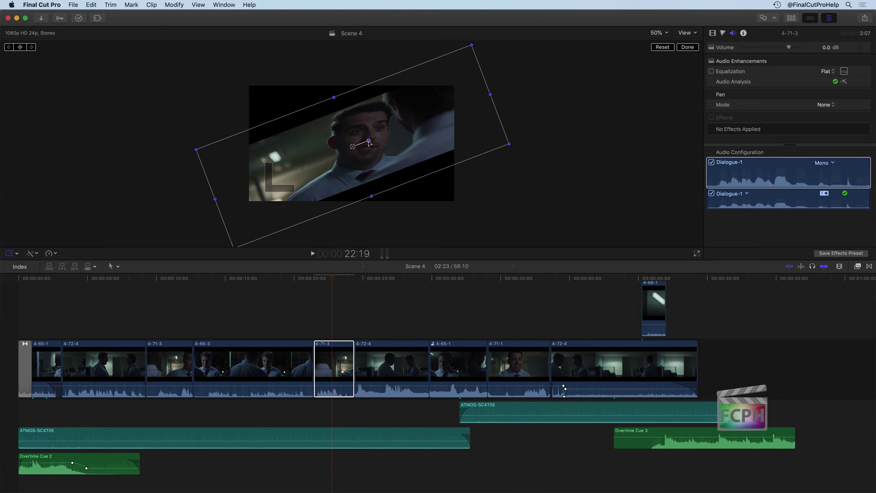
Show the video inspector and transform the image to about X 65.2, Y 74.4 px, rotation -354.5° and scale 57.82% by 97.12%
left_click(712, 34)
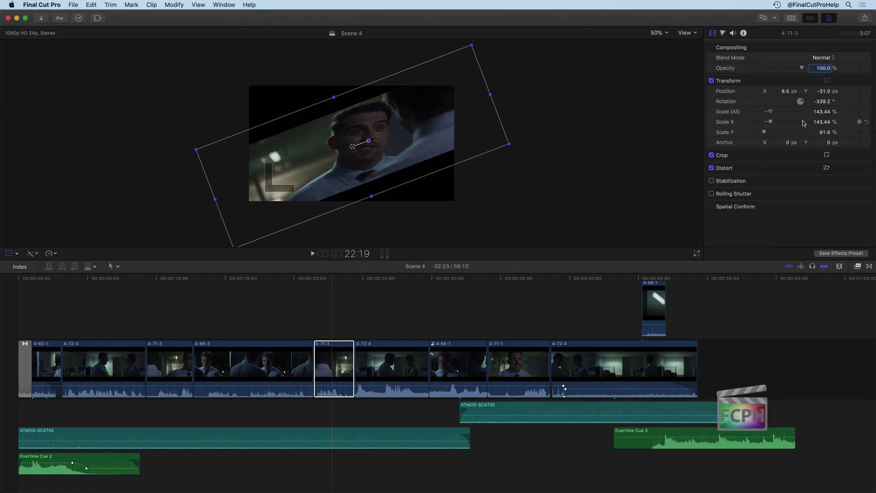
left_click_drag(416, 132, 424, 110)
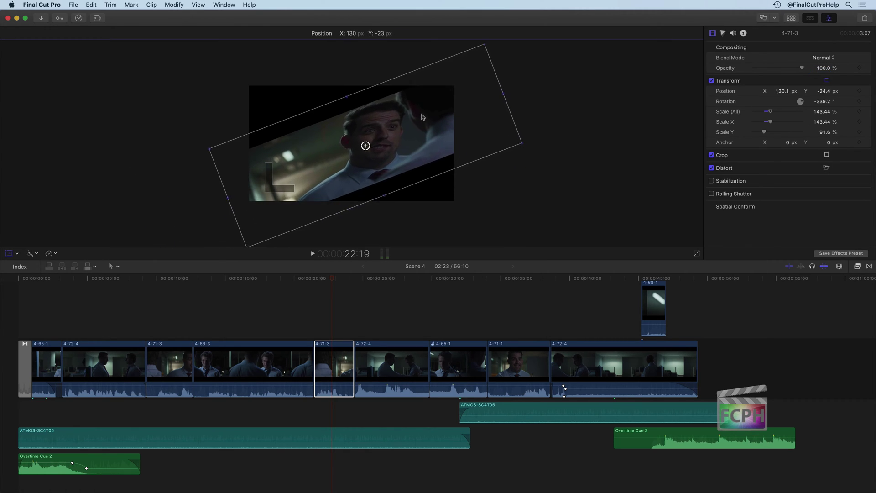
mouse_move(376, 140)
left_mouse_down()
mouse_move(375, 148)
mouse_move(382, 142)
left_mouse_up()
left_click_drag(504, 131, 420, 138)
left_click_drag(425, 191, 401, 162)
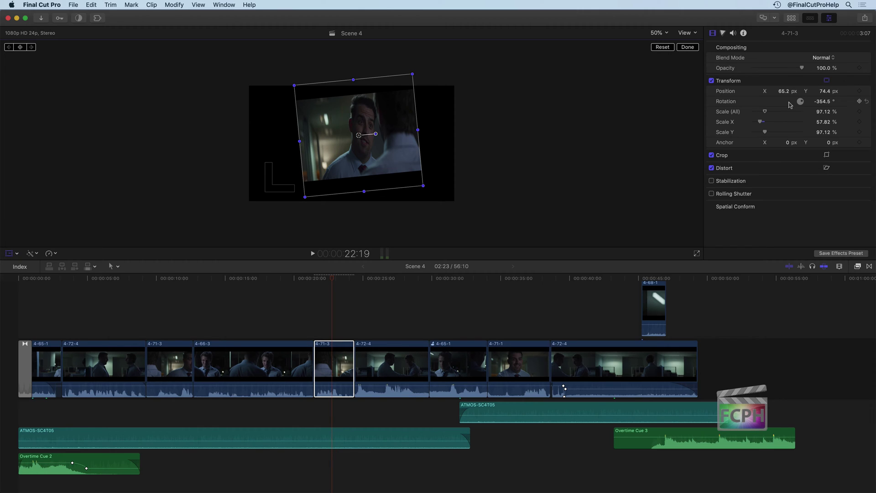
Shift the image's X position, scale it to 400%, and move it to about X -1597.0 px, Y -1144.6 px
left_click_drag(783, 91, 783, 90)
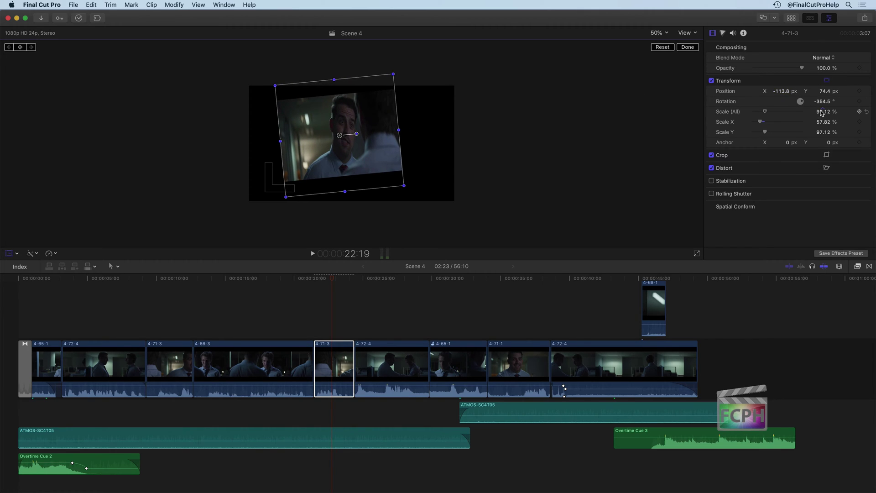
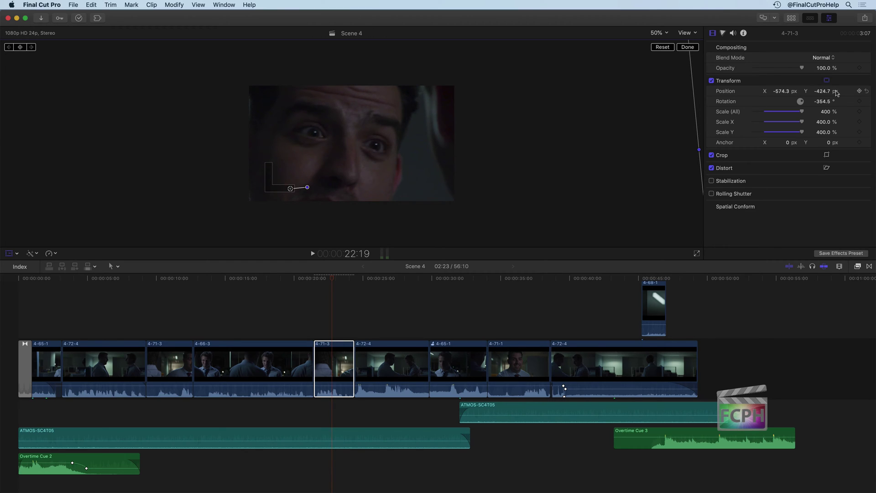
left_click_drag(827, 114, 853, 104)
left_click_drag(360, 197, 301, 205)
left_click(805, 115)
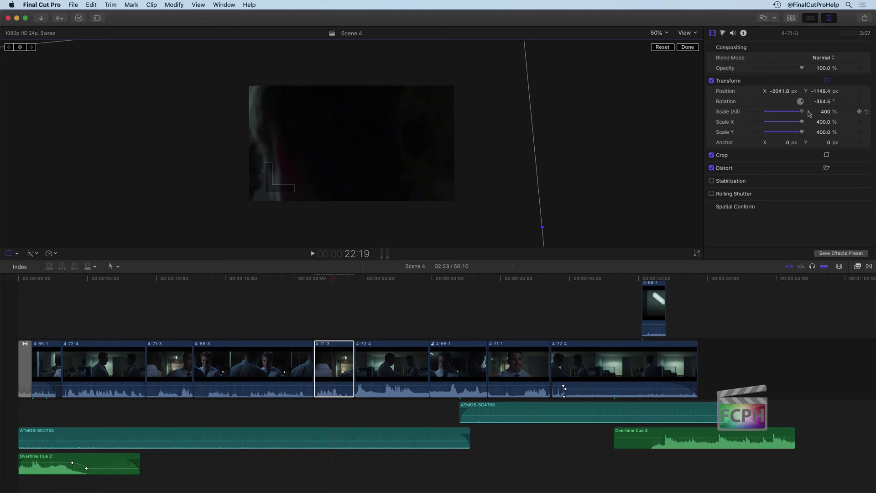
left_click_drag(363, 142, 411, 141)
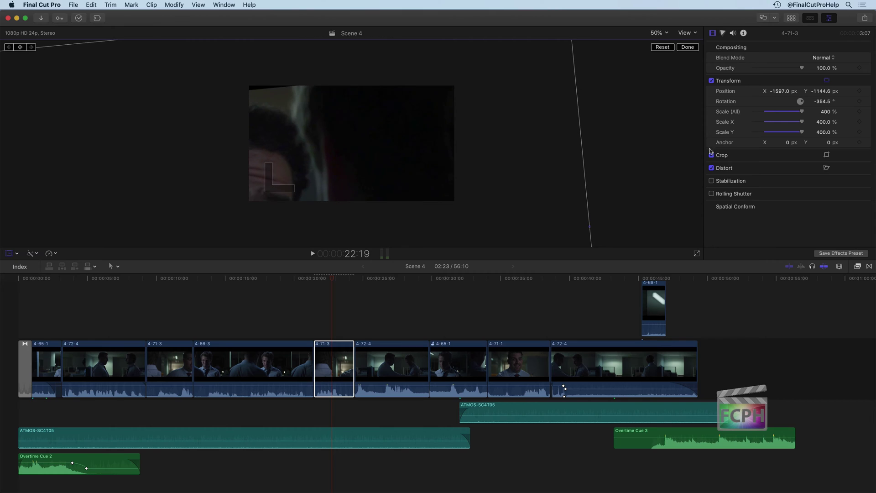
Scale the image to 1848% and then 2000%, repositioning it each time to centre the man's eye in the frame
left_click_drag(829, 114, 858, 93)
left_click_drag(495, 173, 341, 221)
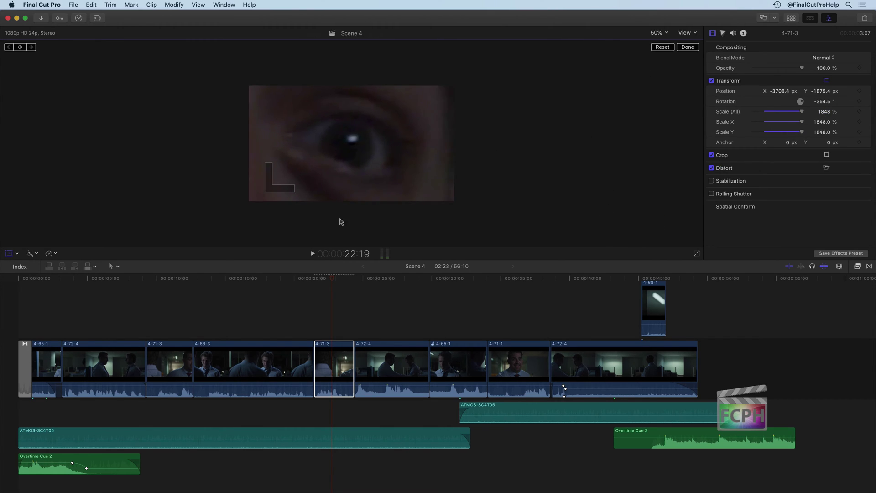
left_click(824, 111)
type("2000")
key("Return")
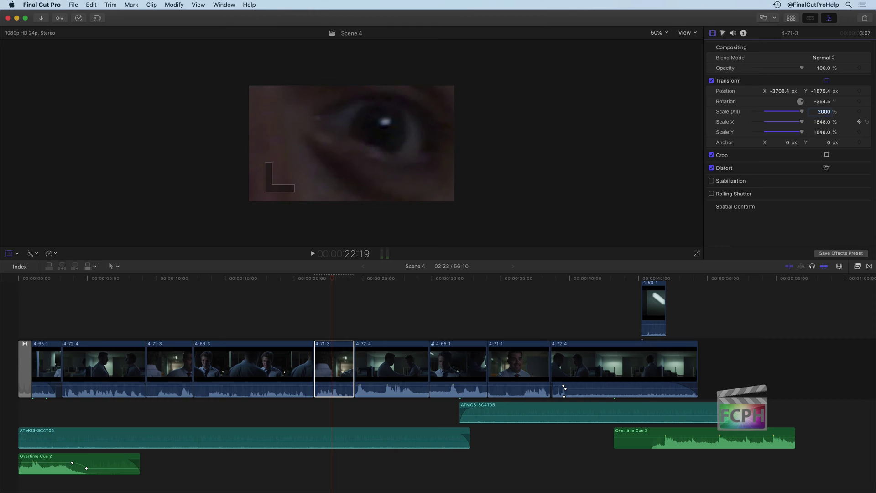
left_click_drag(449, 142, 419, 158)
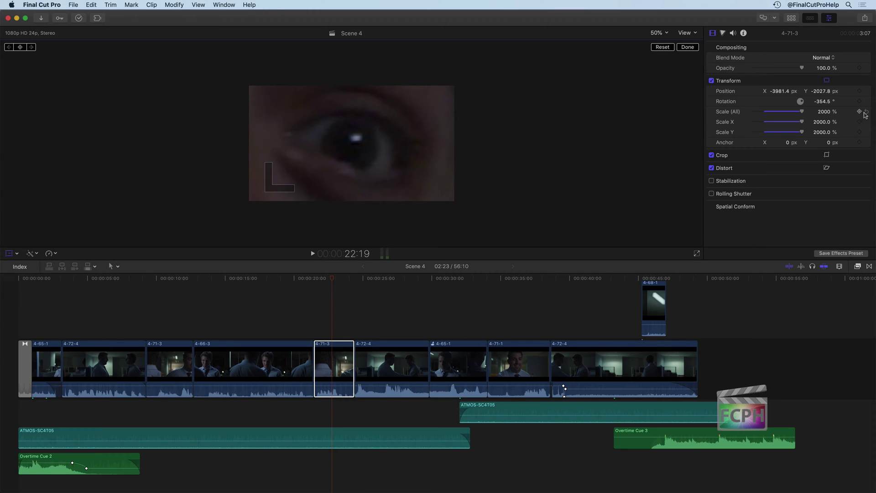
Reset the clip's scale, position and rotation, and restore all Transform parameters to their defaults
left_click(867, 112)
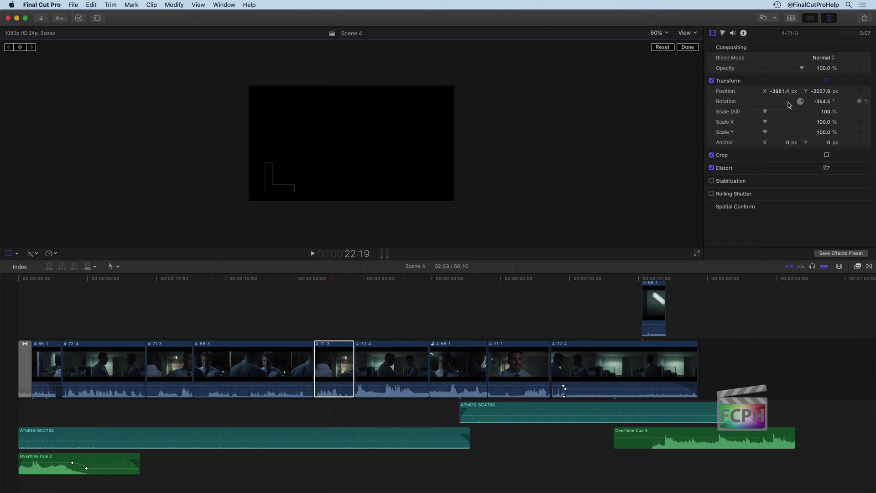
left_click(867, 92)
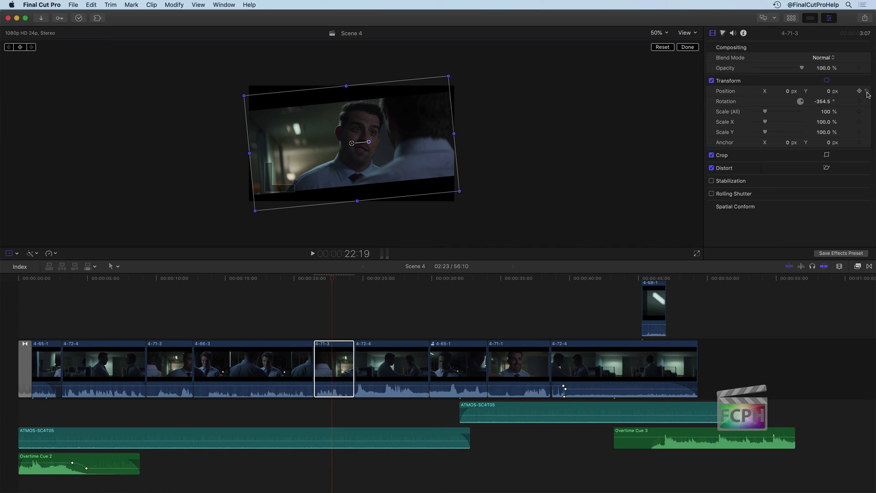
left_click(867, 101)
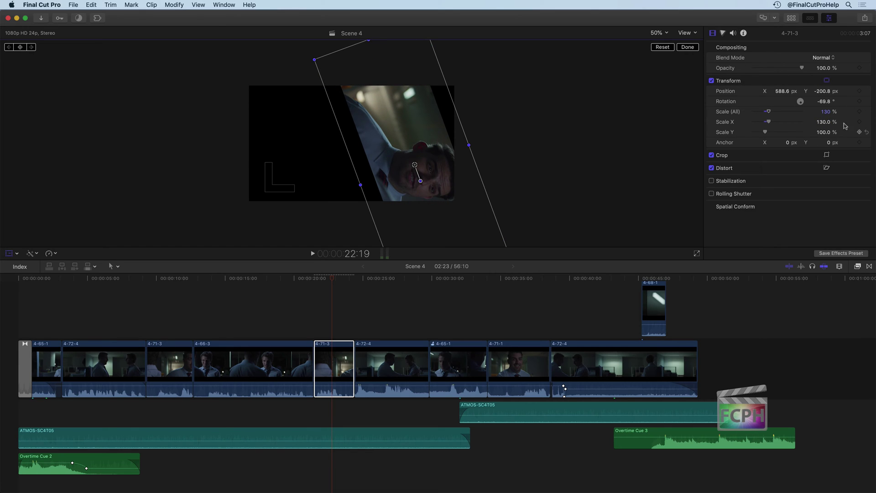
left_click(867, 83)
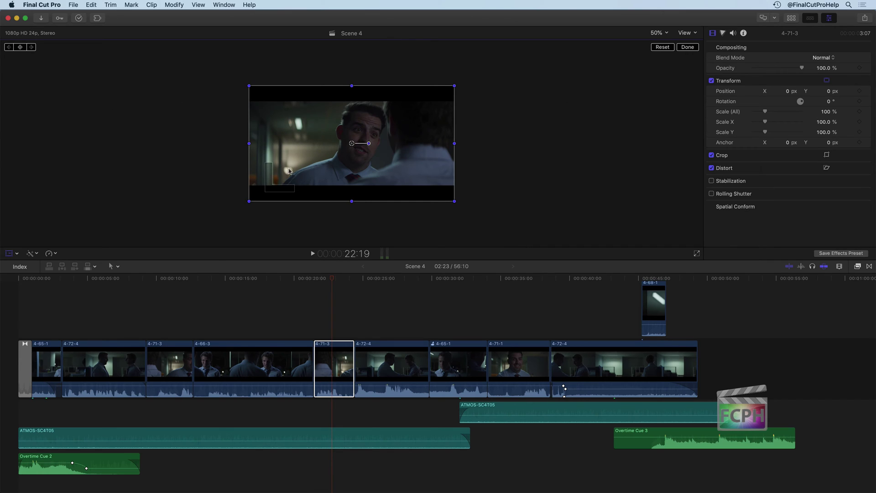
Trim the image around the man's face to about 752 px left, 614 px right, 145 px top and 264 px bottom
left_click(17, 253)
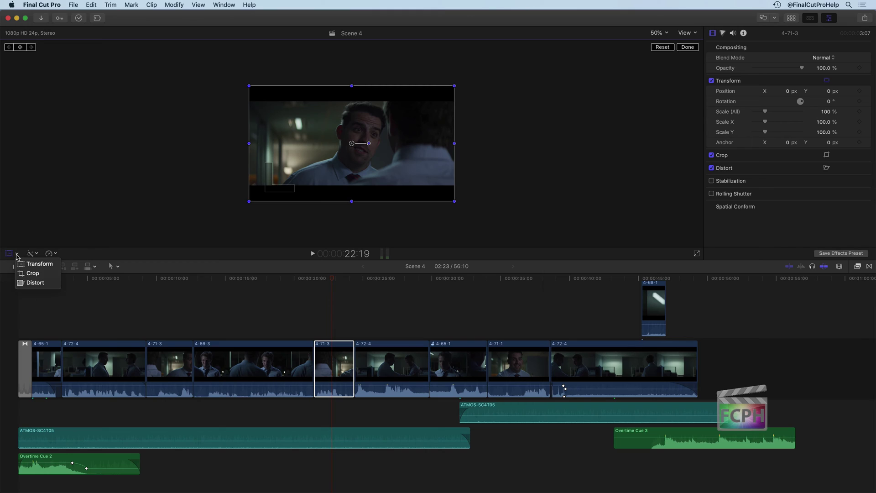
left_click(43, 274)
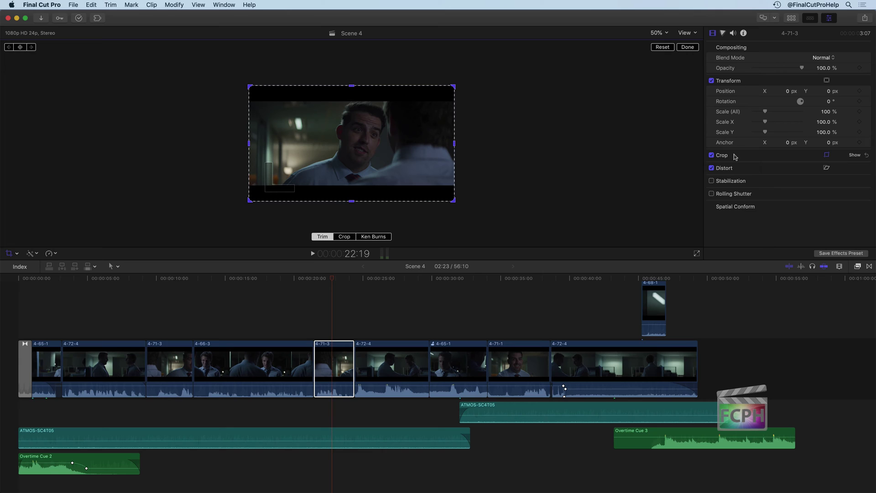
left_click_drag(454, 144, 386, 146)
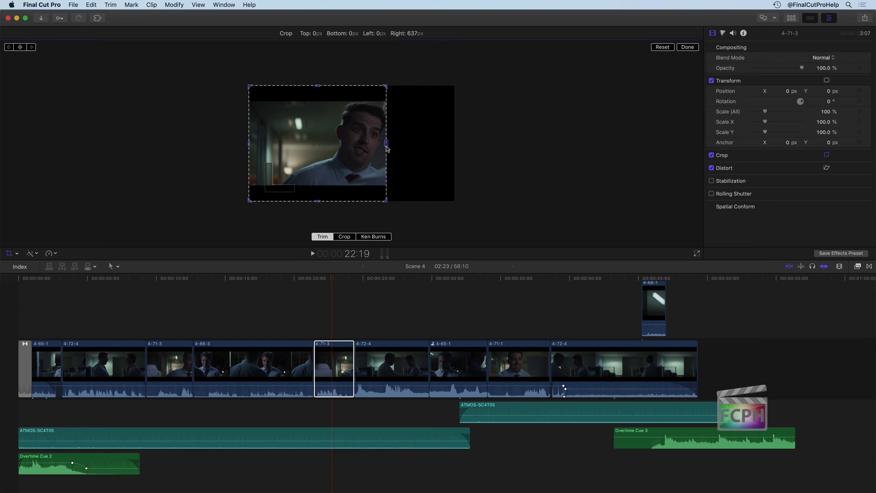
left_click_drag(250, 144, 326, 144)
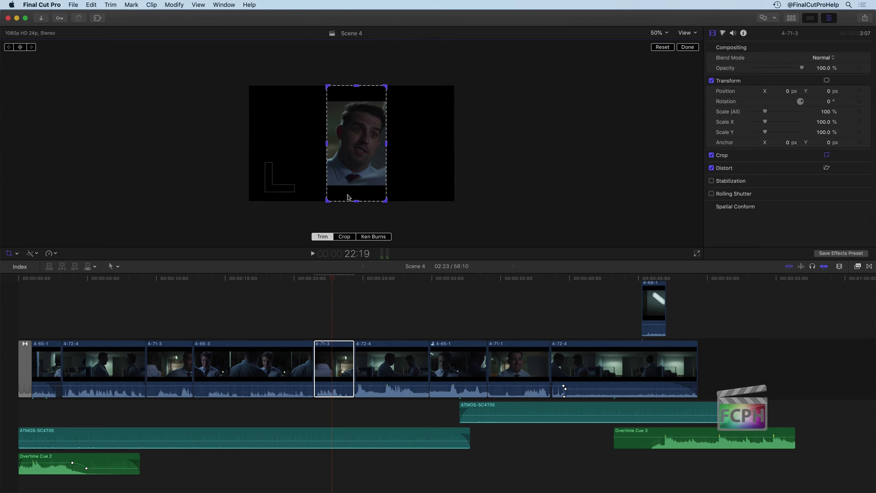
left_click_drag(360, 183, 359, 102)
left_click_drag(359, 200, 362, 173)
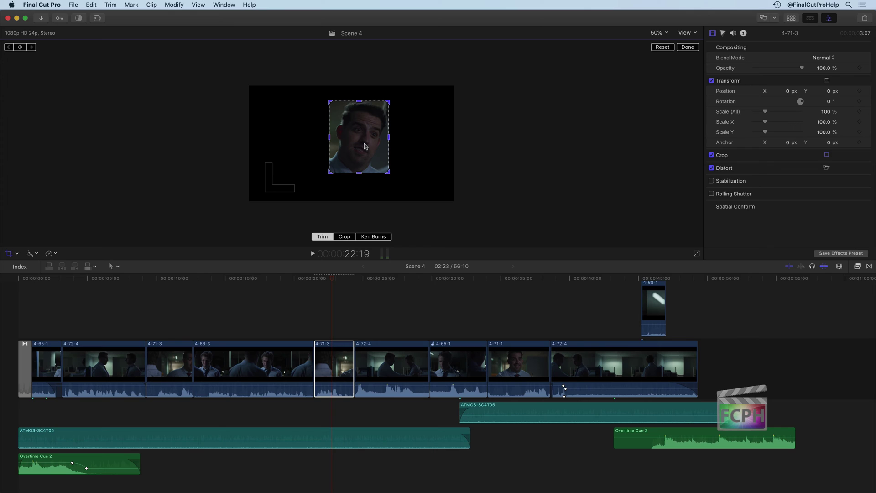
left_click(686, 47)
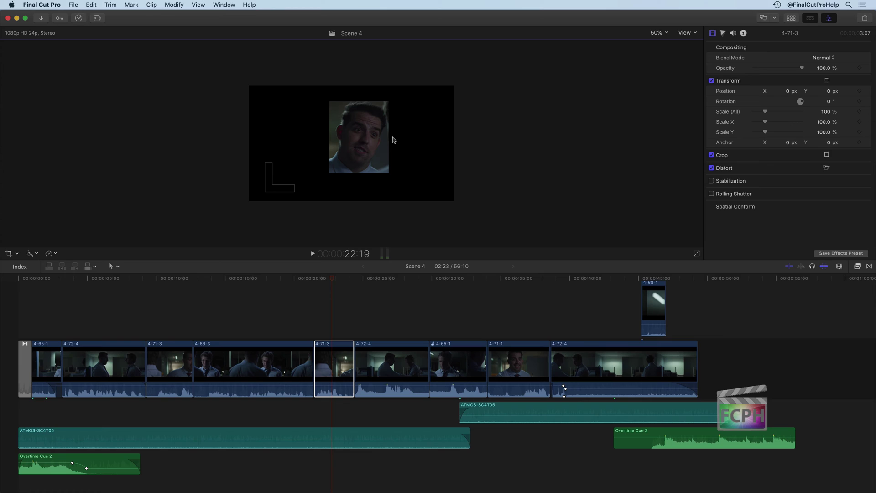
Show the clip's crop parameters and change the crop type from Trim to Crop
mouse_move(718, 158)
left_click(856, 156)
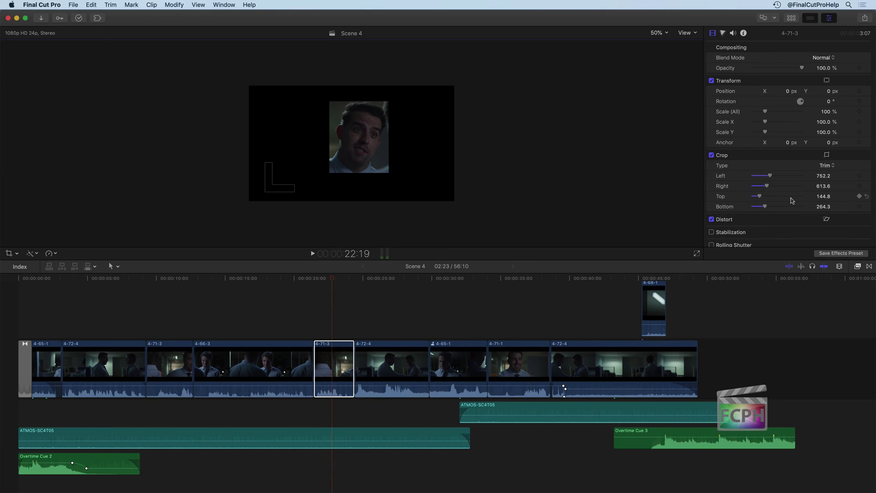
left_click(825, 166)
left_click(778, 167)
left_click(829, 166)
left_click(837, 173)
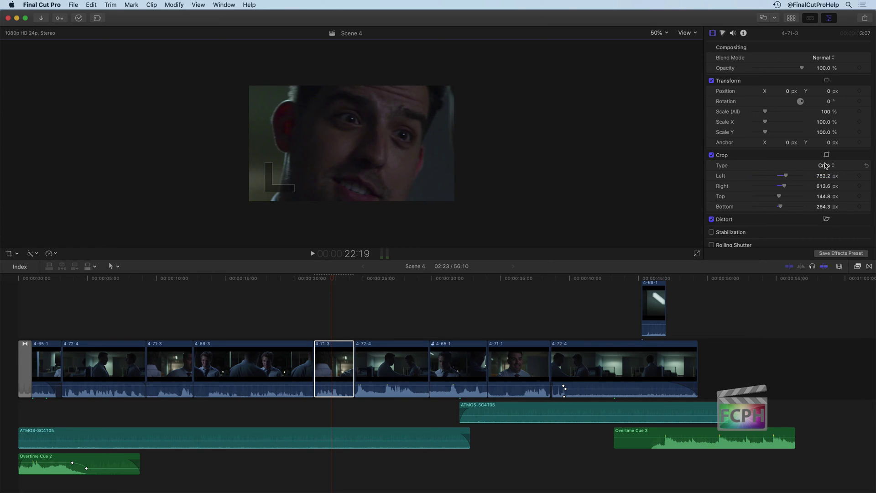
Tighten the crop frame on the man's face to about Left 869.2, Right 729.6, Top 238.7 and Bottom 301.5 px
left_click(826, 155)
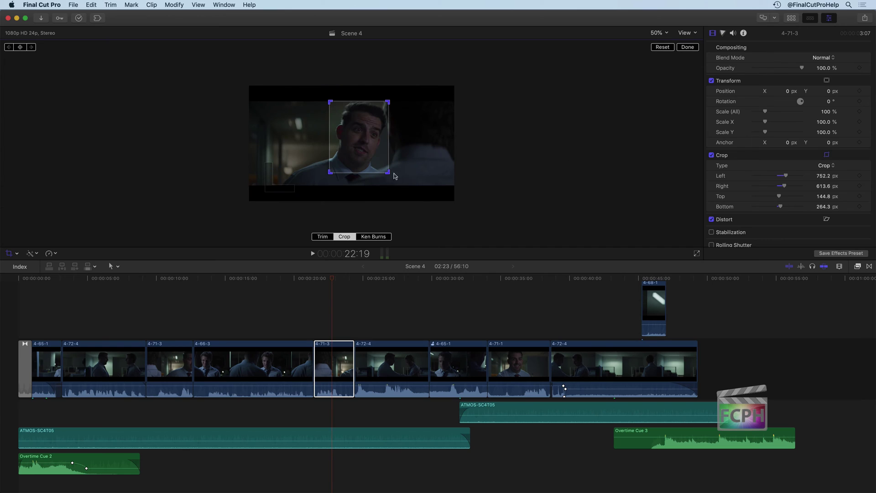
left_click_drag(388, 173, 362, 150)
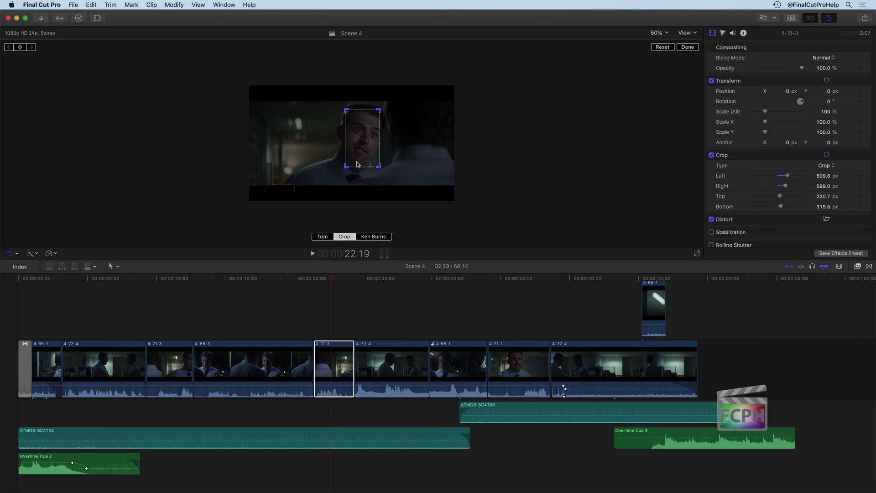
mouse_move(347, 166)
left_mouse_down()
mouse_move(290, 152)
mouse_move(290, 195)
mouse_move(336, 157)
mouse_move(345, 166)
left_mouse_up()
mouse_move(373, 137)
left_mouse_down()
mouse_move(370, 147)
mouse_move(370, 139)
left_mouse_up()
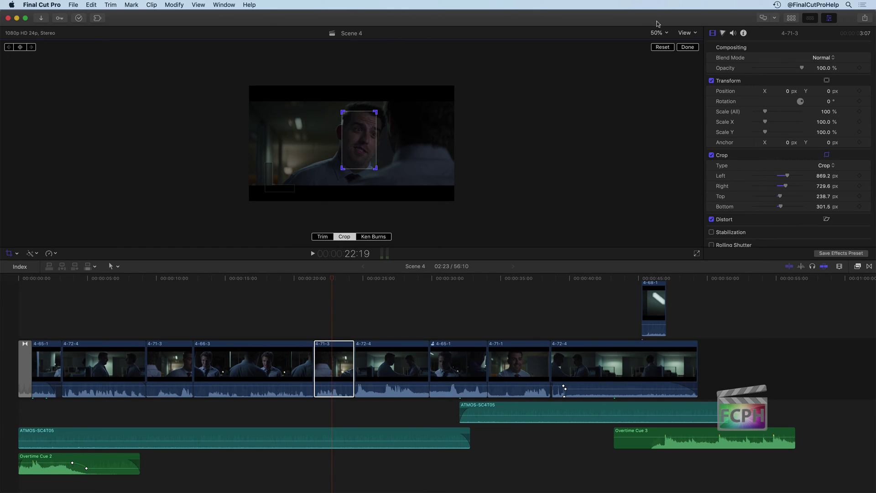
left_click(687, 47)
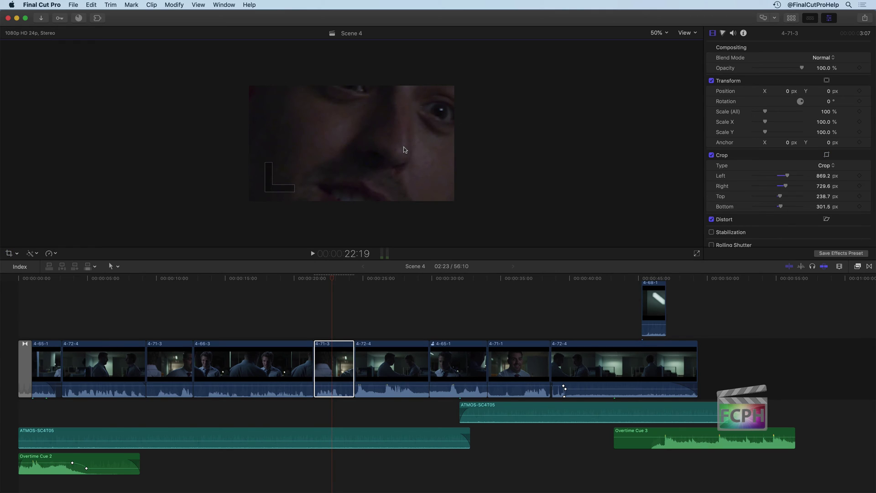
Show the on-screen crop controls again and switch the crop type to Ken Burns
left_click(825, 166)
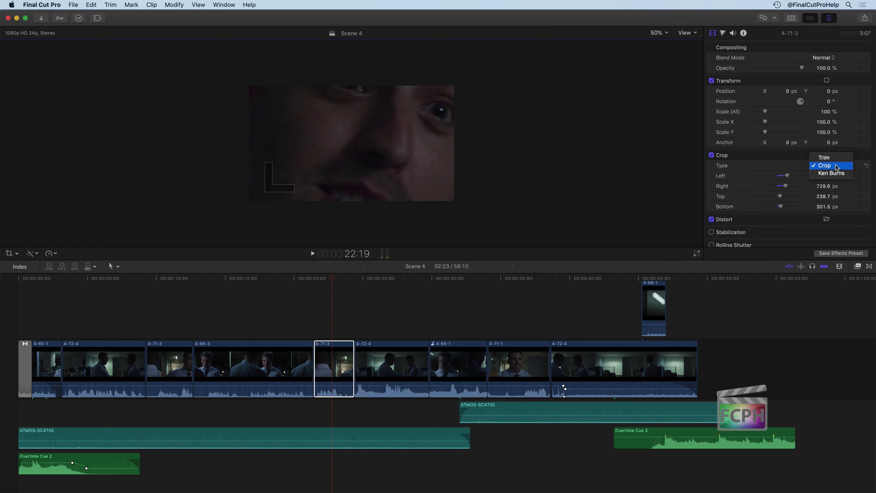
left_click(560, 199)
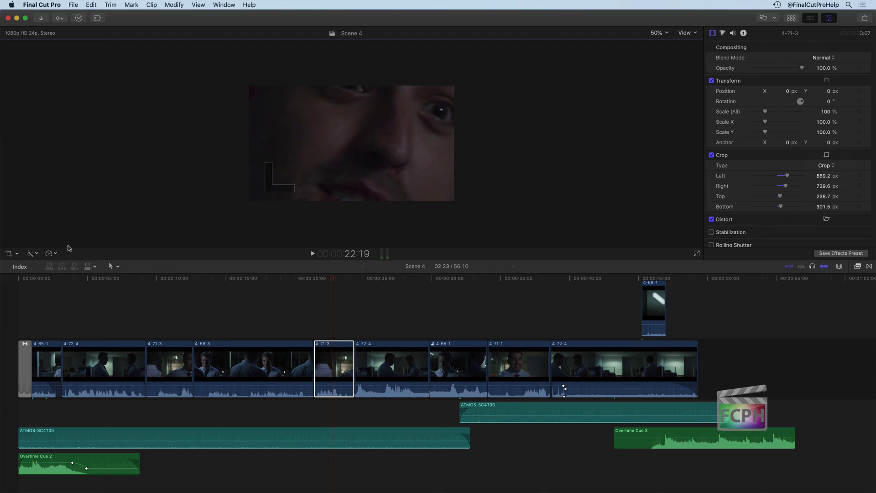
left_click(17, 254)
left_click(479, 187)
left_click(826, 154)
left_click(373, 237)
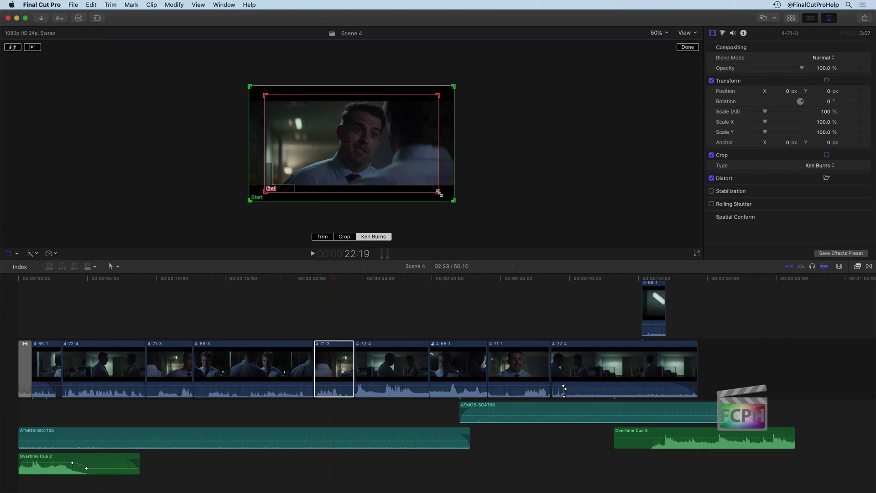
Shrink the Ken Burns End frame around the man's face, to under half the image width, and preview the move
left_click_drag(438, 192, 387, 163)
left_click_drag(280, 156, 340, 158)
left_click_drag(388, 139, 366, 146)
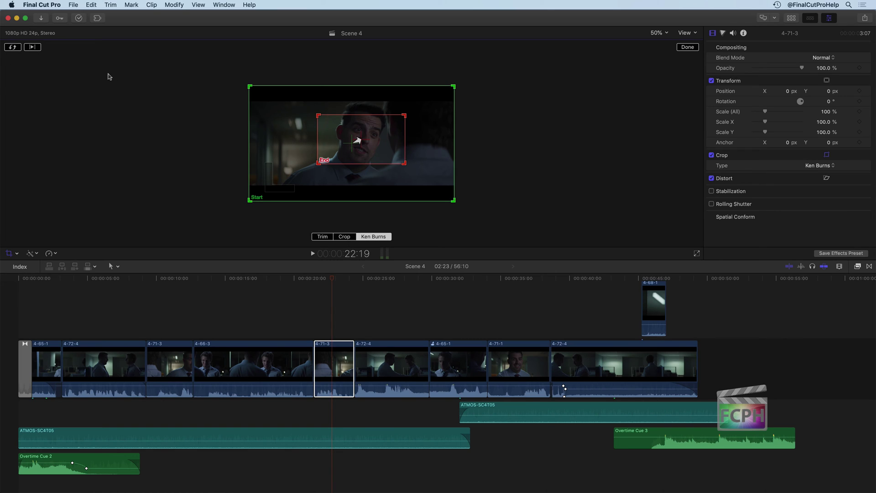
left_click(32, 48)
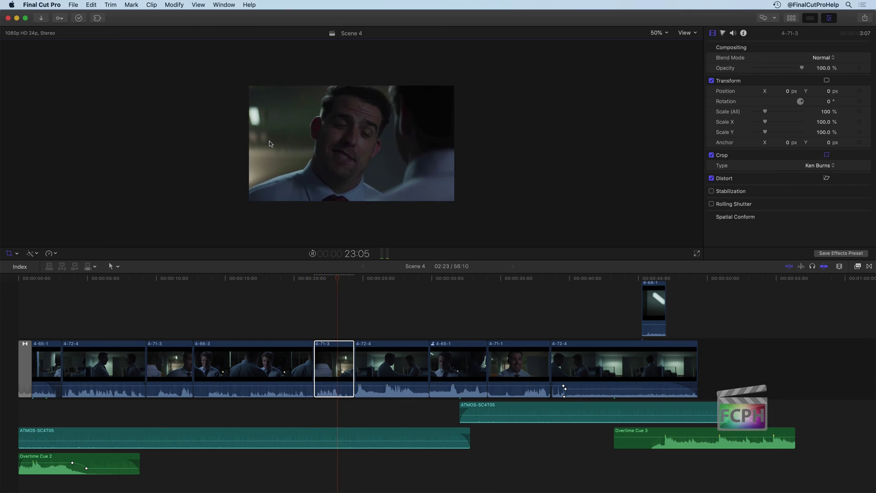
key("space")
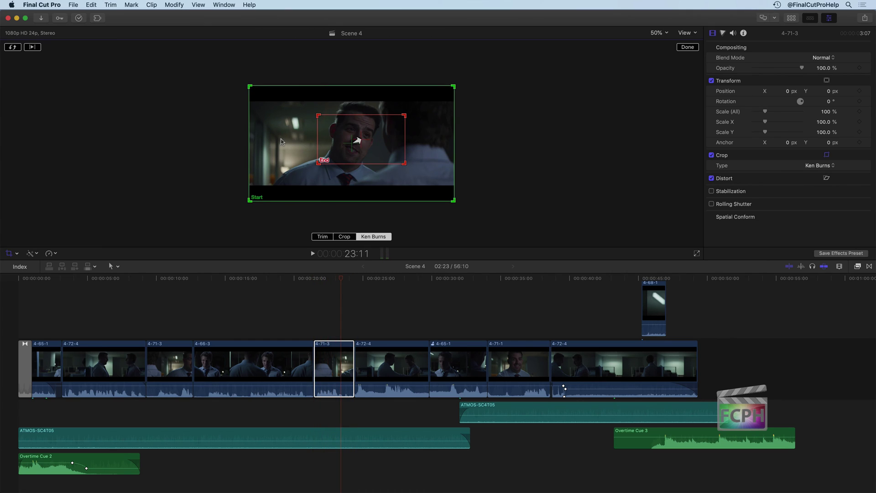
Swap the Ken Burns Start and End frames and preview the reversed move with the system sound muted
left_click(13, 47)
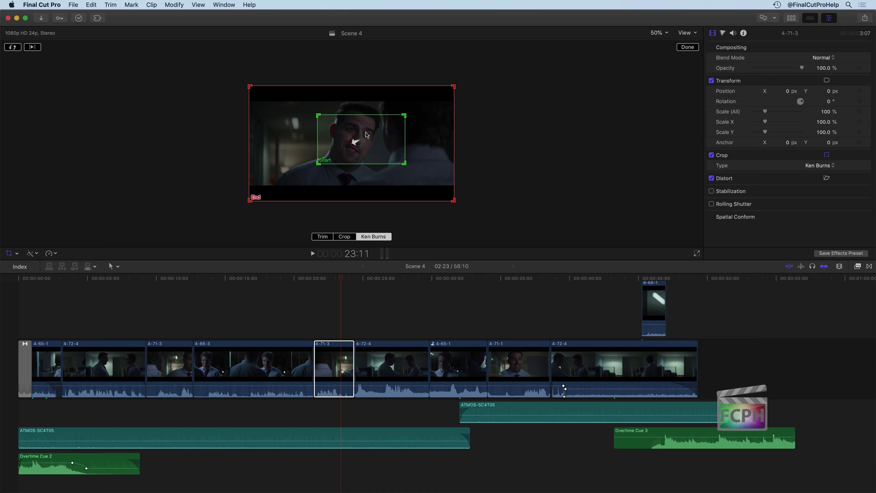
key("XF86AudioMute")
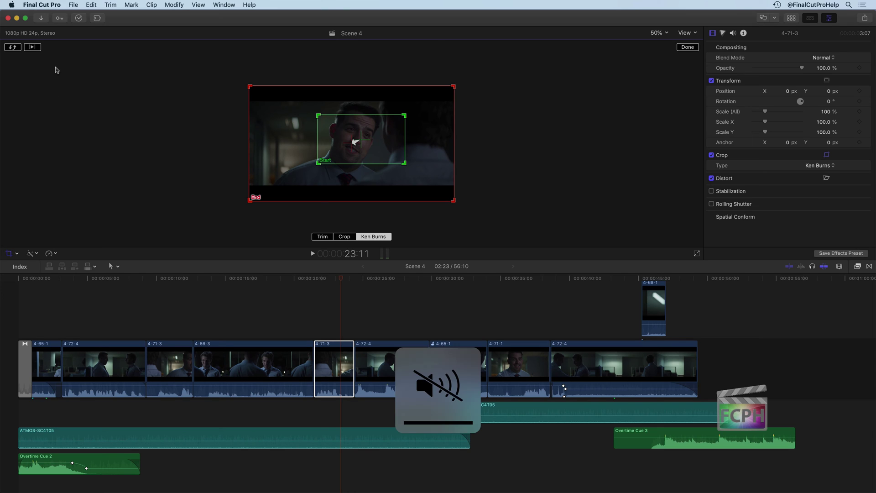
left_click(35, 48)
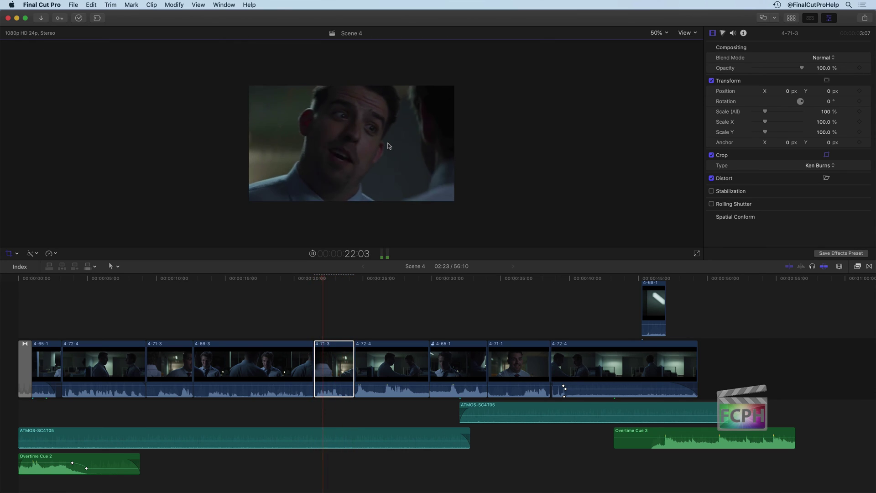
key("space")
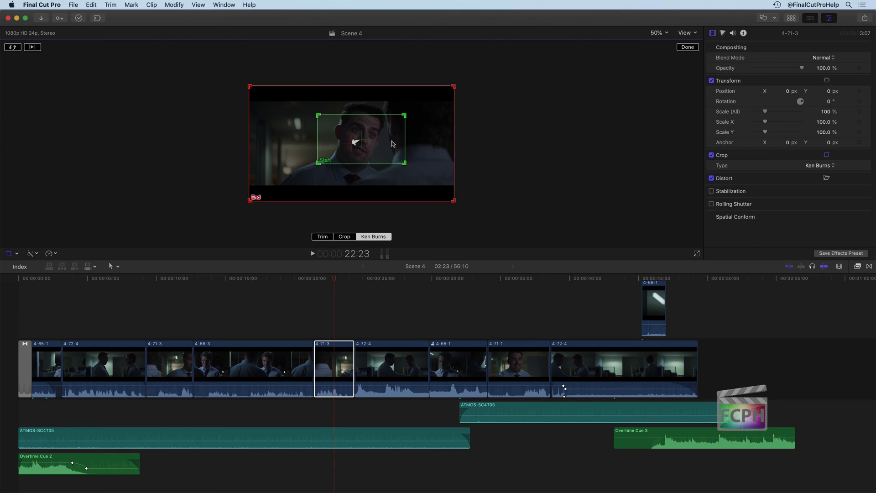
left_click(688, 47)
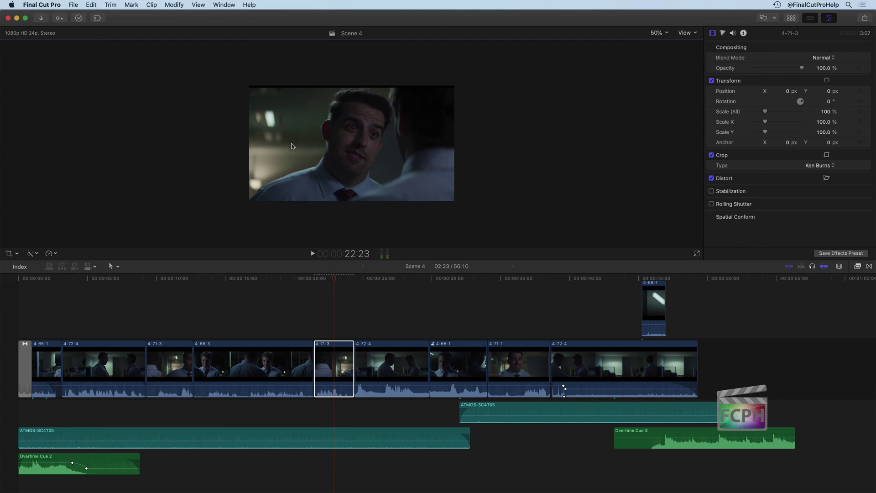
Distort the image into a small skewed shape, with Bottom Left about 367.3, 256.7 px and Bottom Right about -677.1, 341.7 px
left_click(17, 254)
left_click(32, 283)
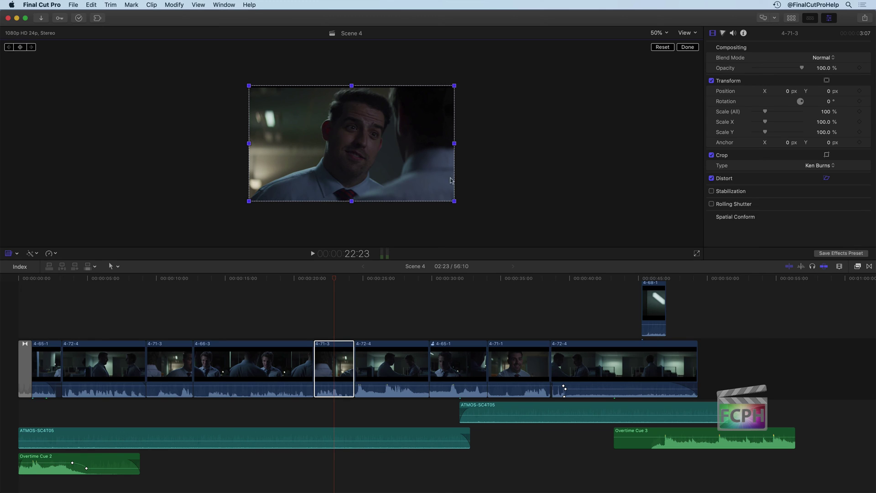
left_click_drag(249, 87, 274, 193)
mouse_move(346, 131)
left_mouse_down()
mouse_move(345, 146)
mouse_move(342, 116)
left_mouse_up()
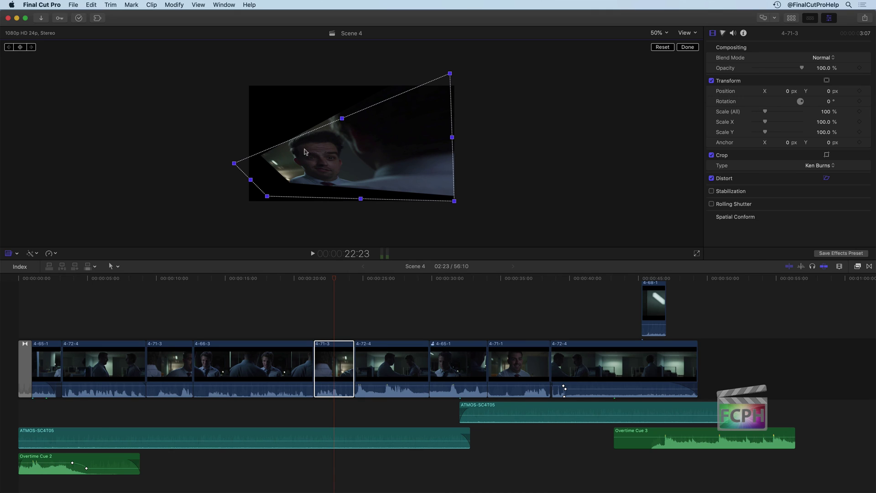
left_click_drag(235, 163, 307, 136)
left_click_drag(267, 196, 303, 163)
left_click_drag(454, 200, 354, 150)
left_click_drag(450, 73, 352, 128)
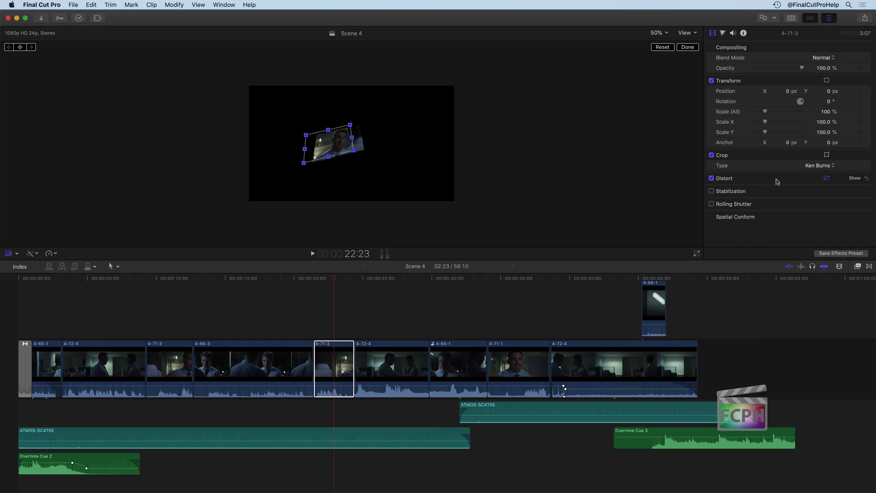
Show the Distort corner parameters and reset them all to their defaults
left_click(854, 178)
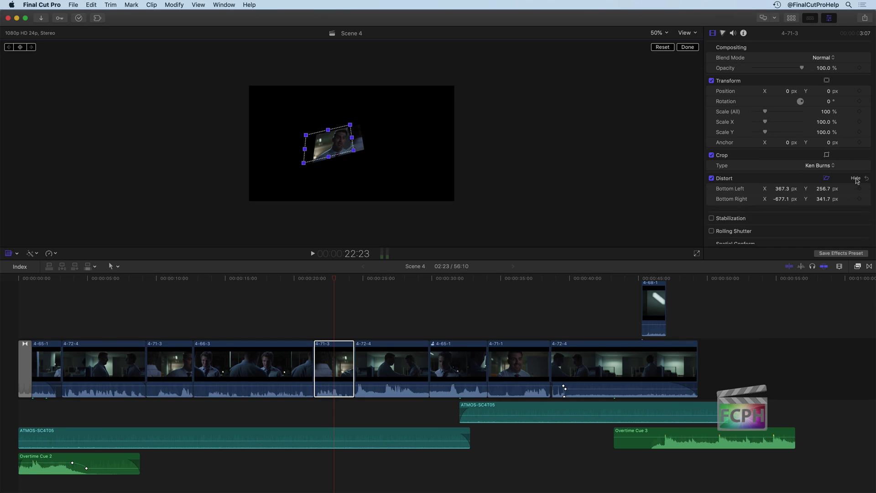
left_click_drag(784, 208, 788, 208)
left_click(867, 179)
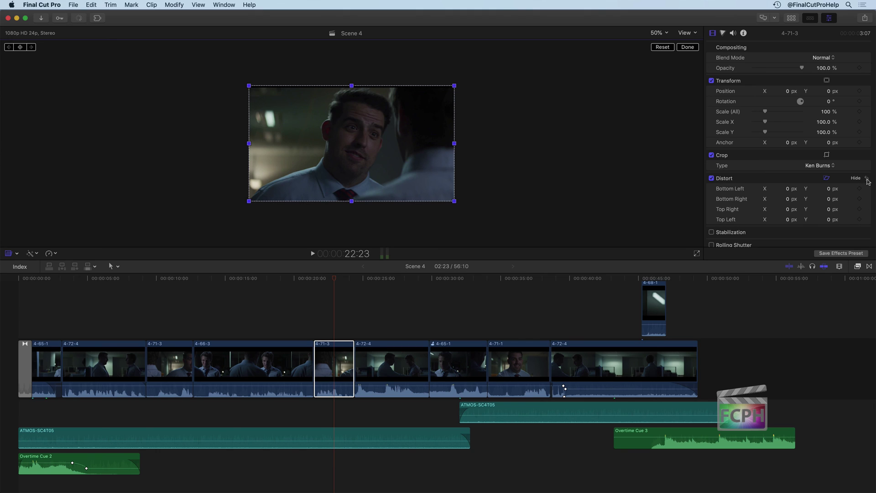